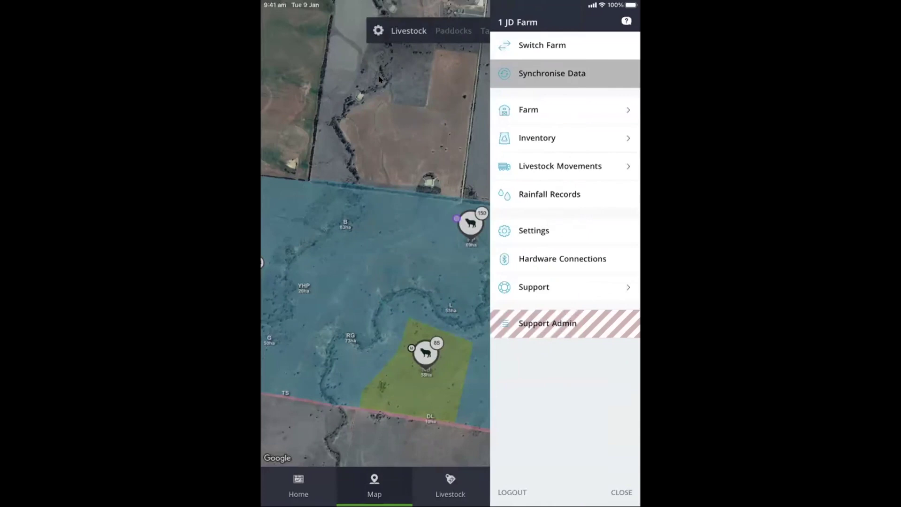
pyautogui.click(379, 79)
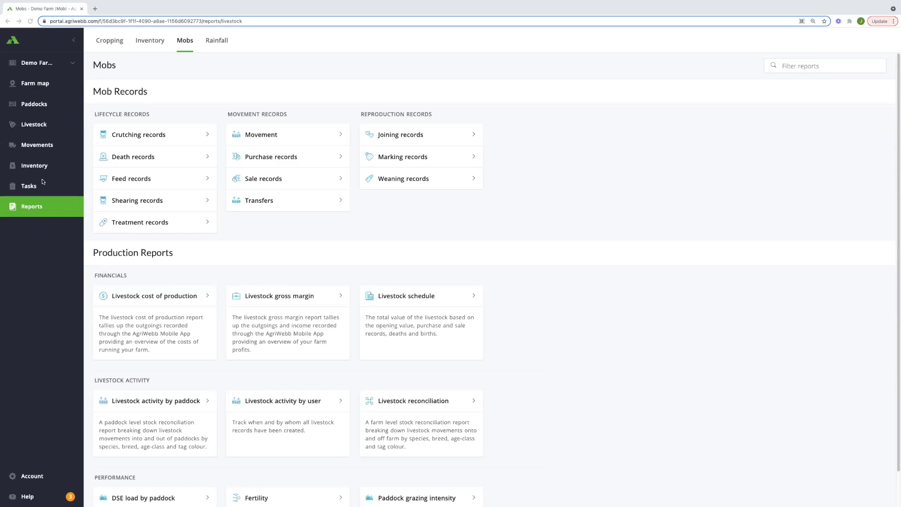
# Start a new sale from the sale records and select both Angus Steers mobs, in the North Junction and Amors paddocks
pyautogui.click(288, 184)
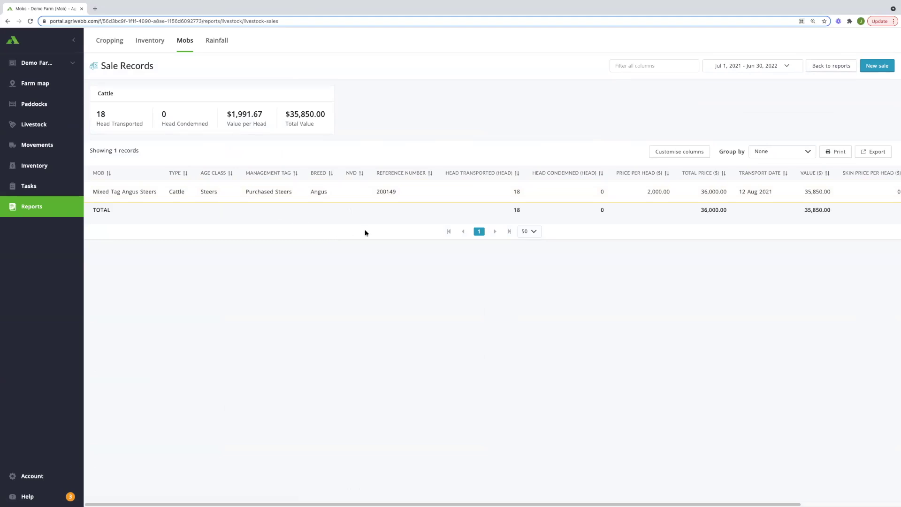
pyautogui.click(878, 68)
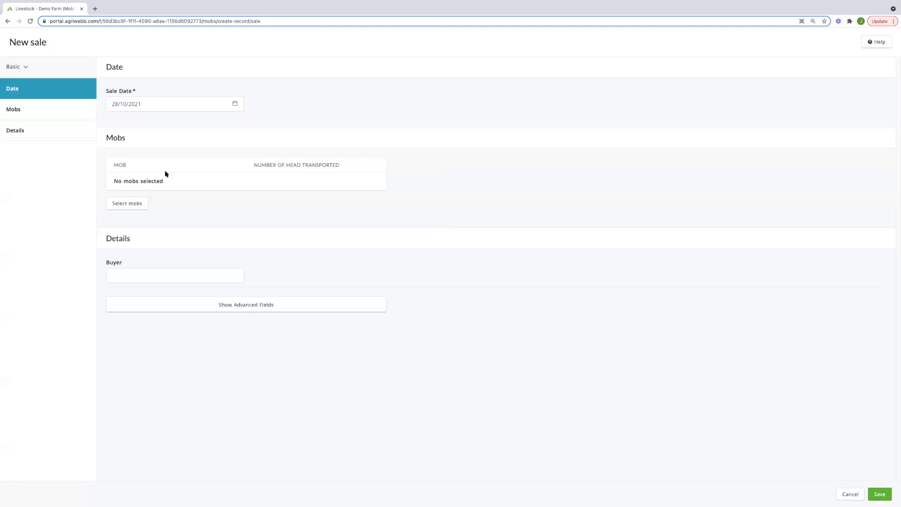
pyautogui.click(124, 205)
pyautogui.scroll(-3, 454, 227)
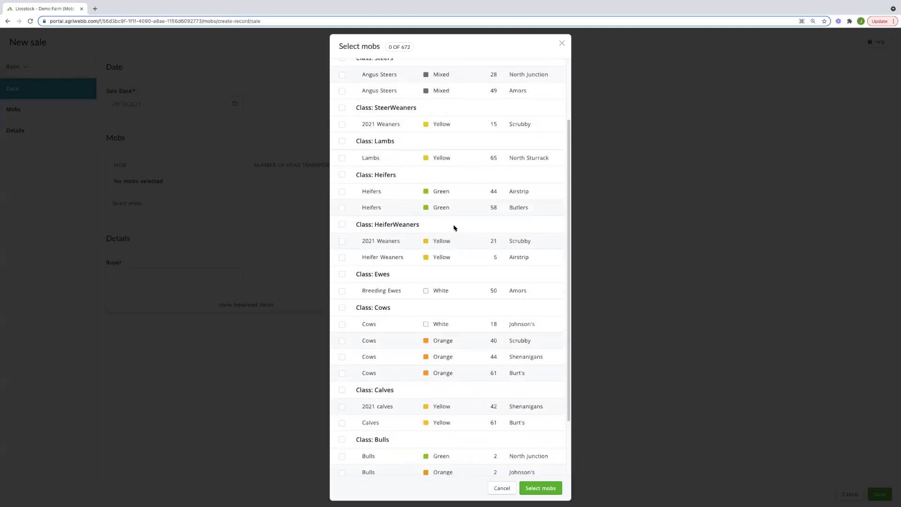
pyautogui.scroll(3, 453, 227)
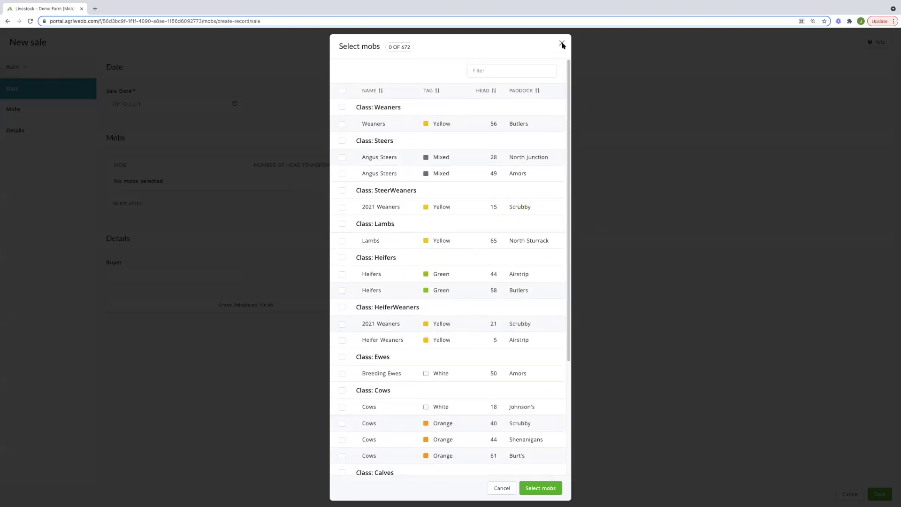
pyautogui.click(342, 157)
pyautogui.click(343, 174)
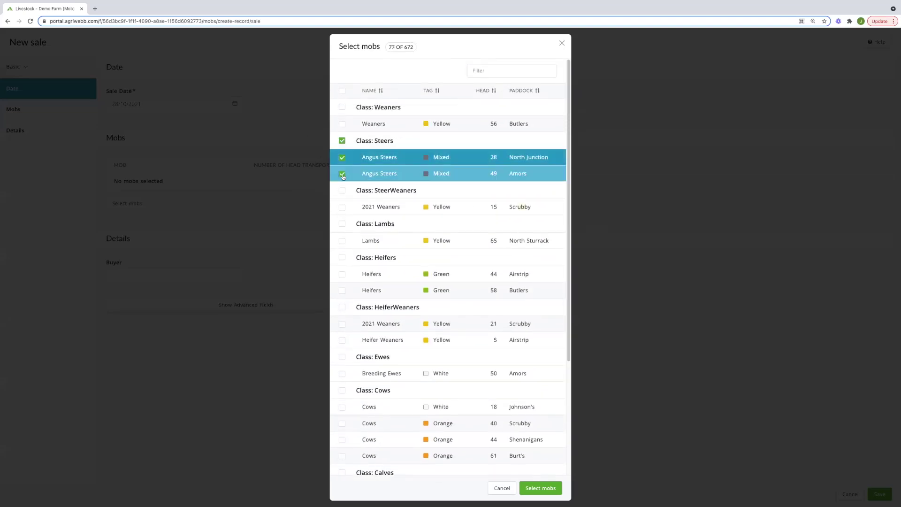
pyautogui.click(544, 490)
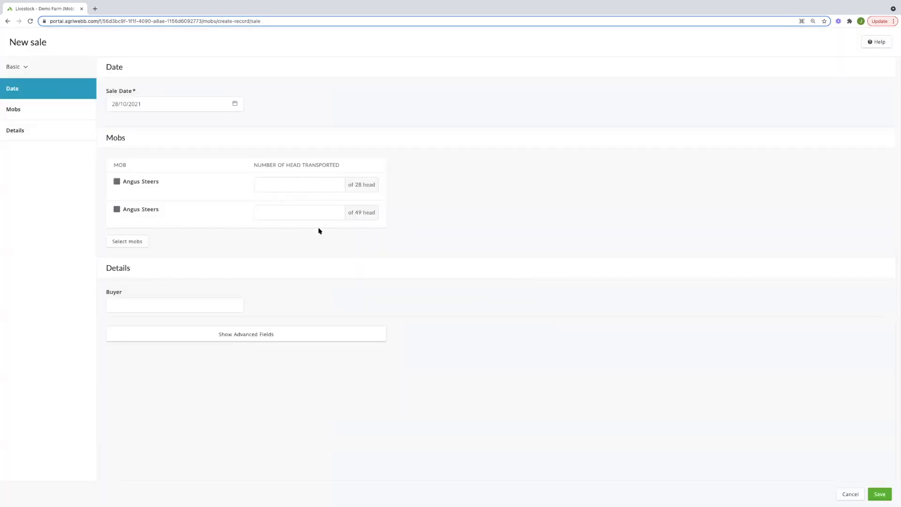
# Examine the new sale's advanced income and transport fields, and discard the sale without saving
pyautogui.click(252, 335)
pyautogui.scroll(-1, 297, 361)
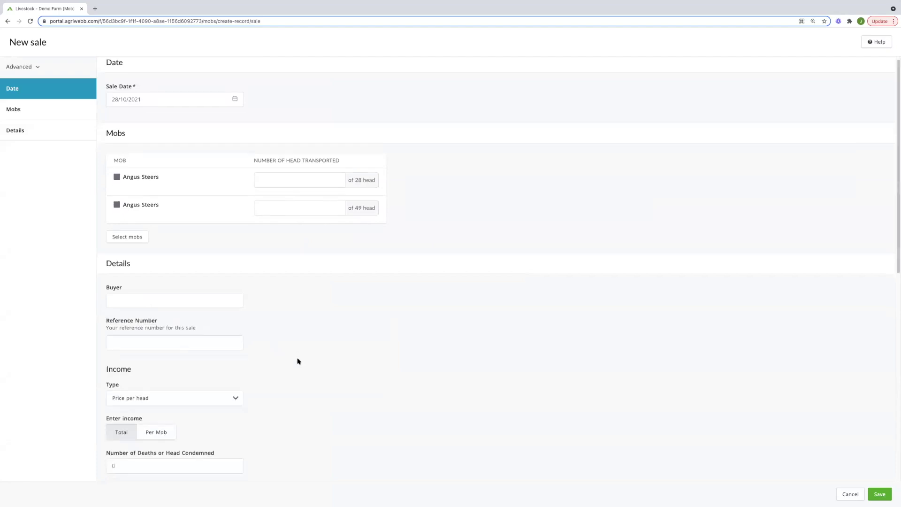
pyautogui.scroll(-3, 297, 361)
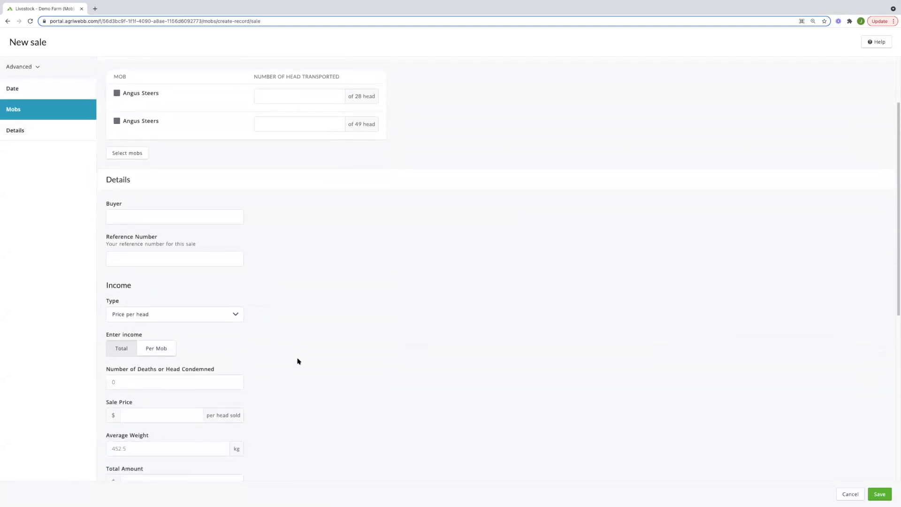
pyautogui.scroll(-6, 298, 361)
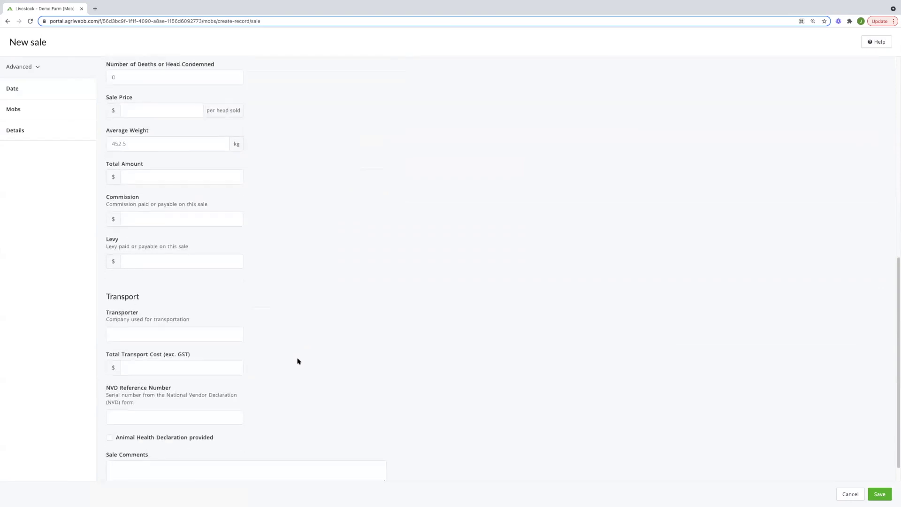
pyautogui.scroll(2, 298, 361)
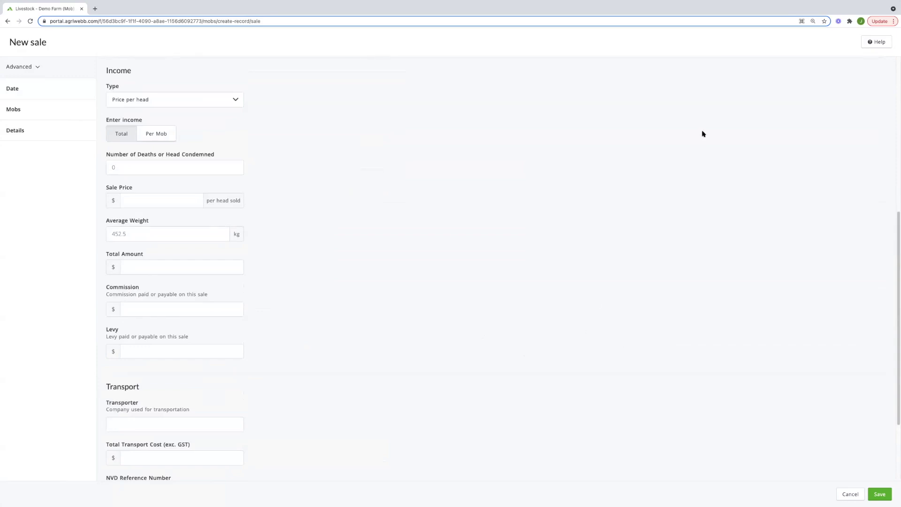
pyautogui.click(849, 496)
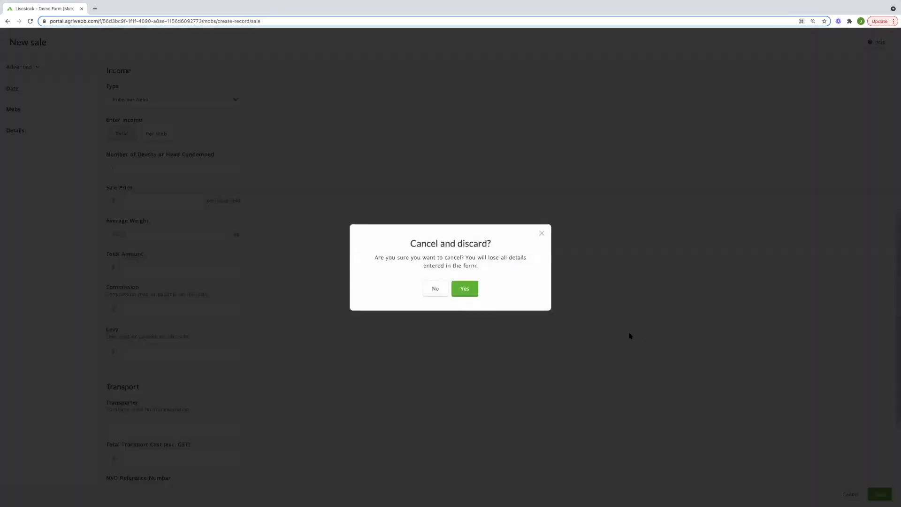
pyautogui.click(464, 288)
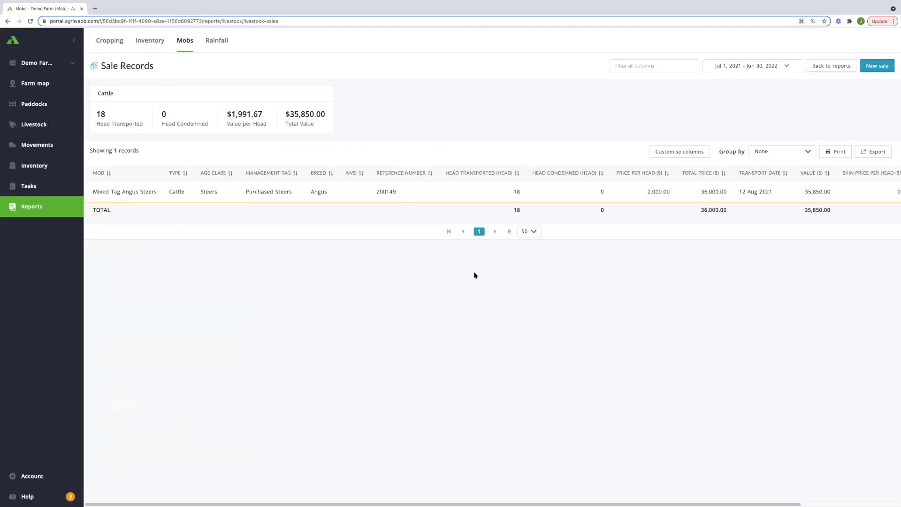
# Start adding a sheep mob on the farm map and choose where to place it
pyautogui.click(41, 88)
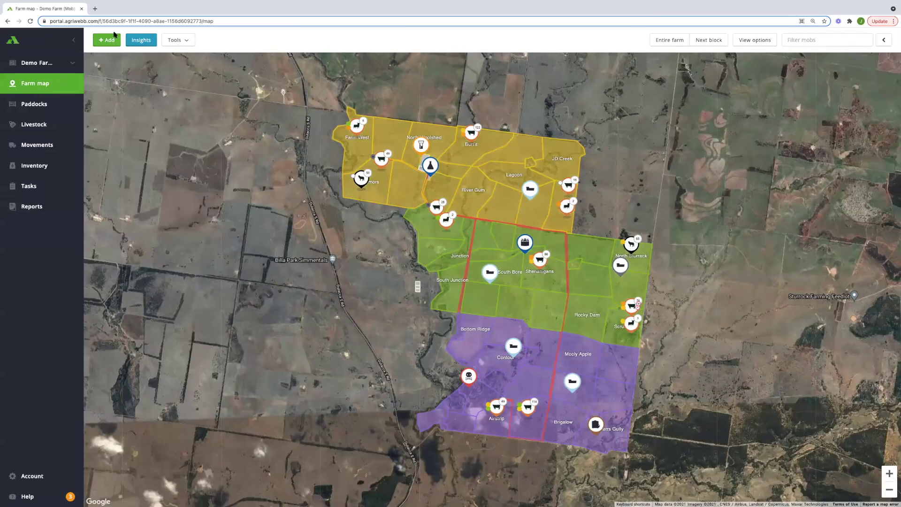
pyautogui.click(107, 40)
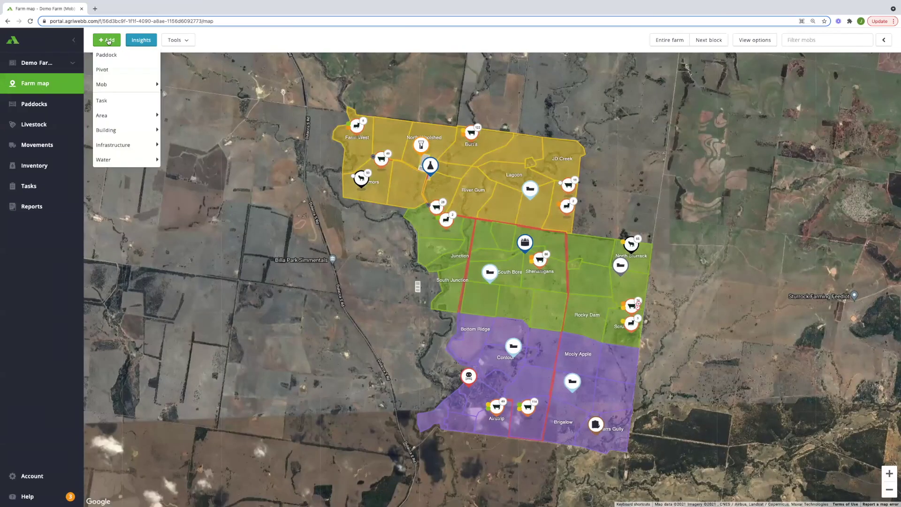
pyautogui.moveTo(103, 85)
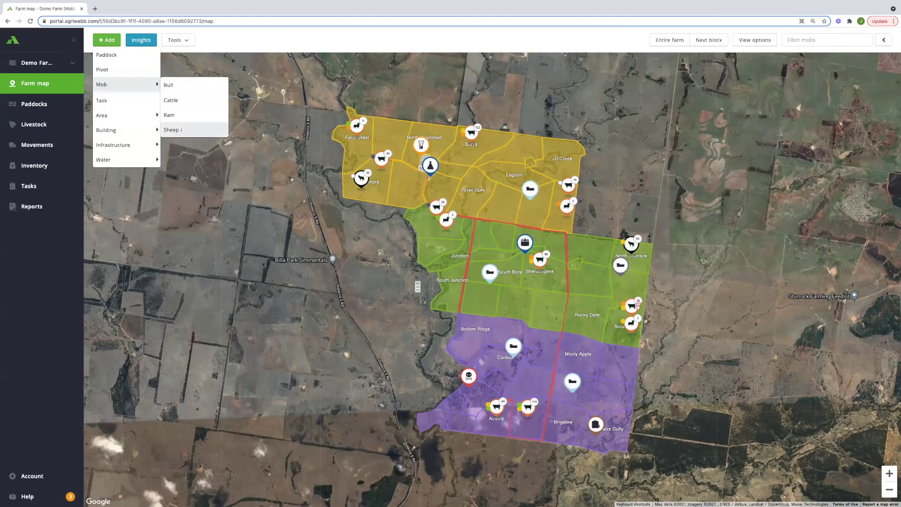
pyautogui.click(181, 130)
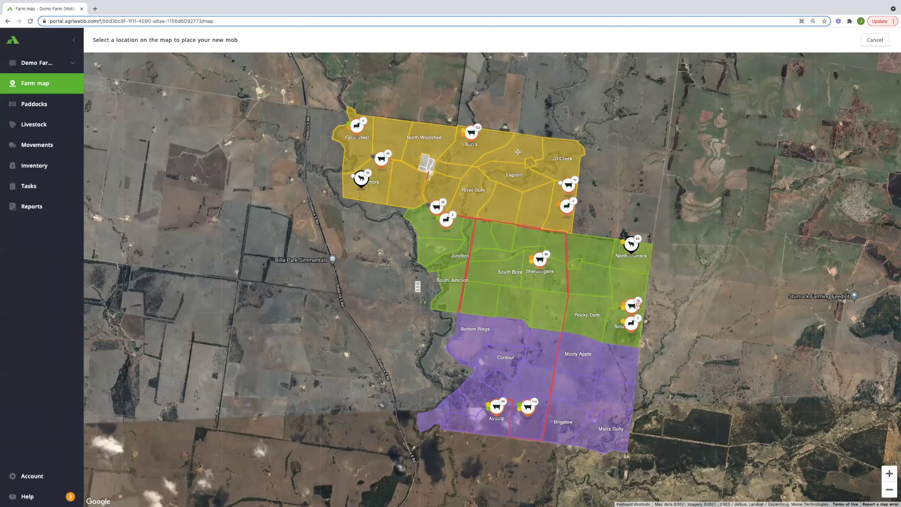
pyautogui.press('Escape')
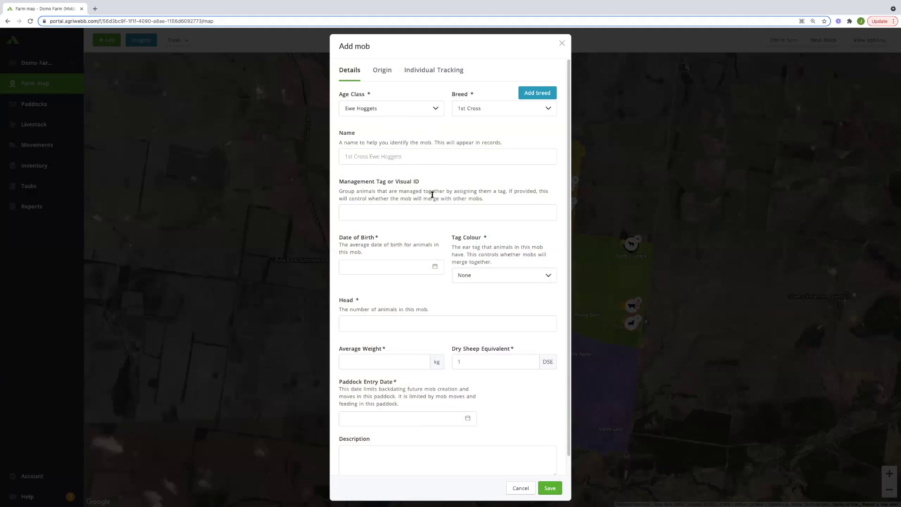
# Set the new sheep mob's origin to Purchased to inspect the purchase fields, and cancel adding the mob
pyautogui.scroll(-1, 435, 206)
pyautogui.scroll(1, 436, 206)
pyautogui.click(382, 70)
pyautogui.click(378, 111)
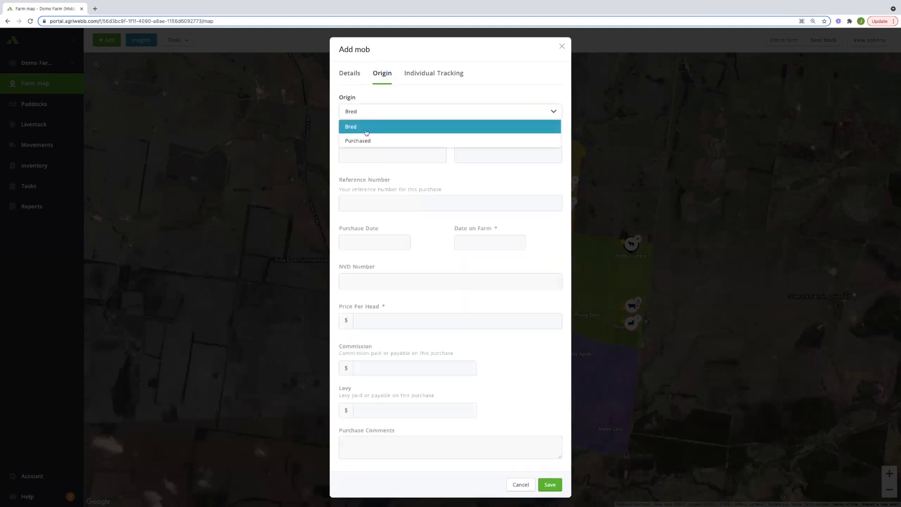
pyautogui.click(360, 141)
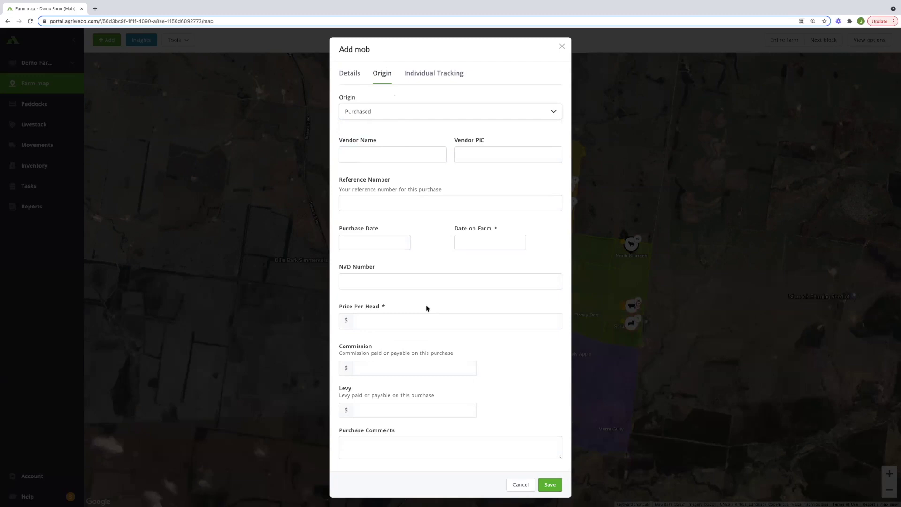
pyautogui.click(520, 485)
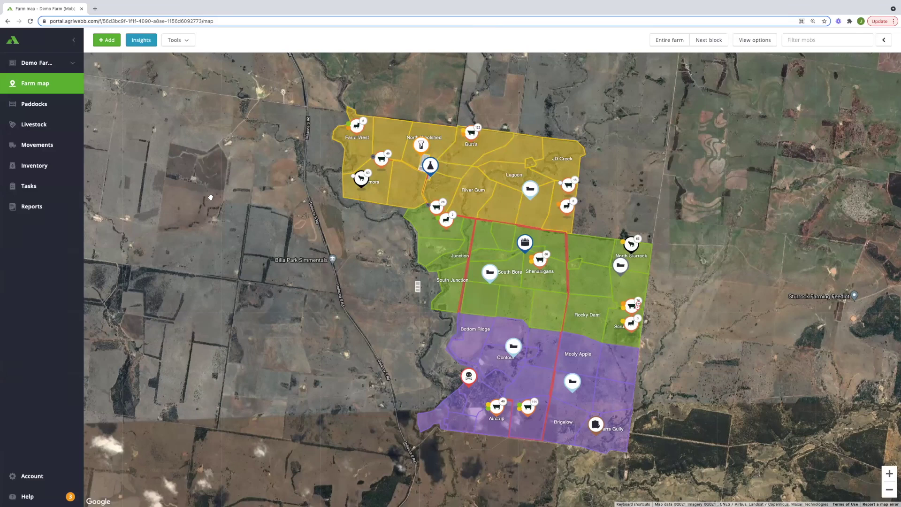
# Review the outgoing and incoming livestock transfers, and show the available actions for the 03 Sep 2021 incoming transfer
pyautogui.click(41, 149)
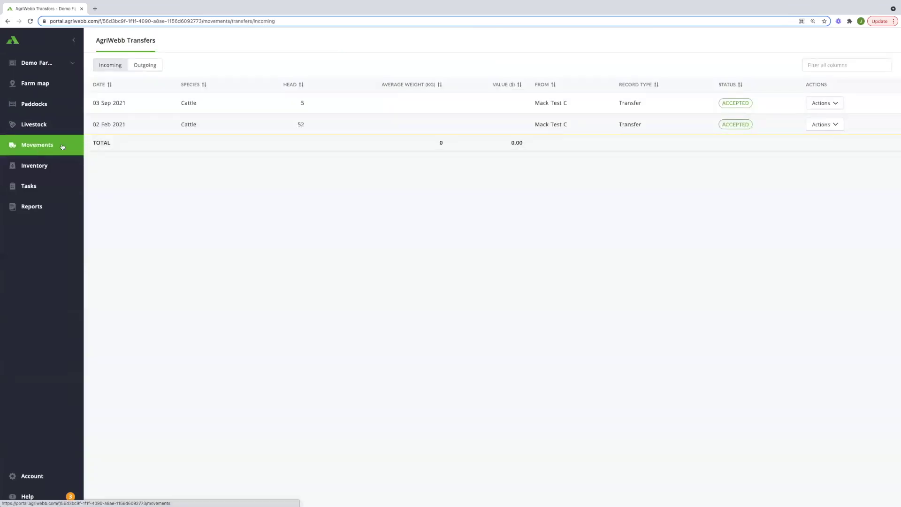
pyautogui.click(143, 66)
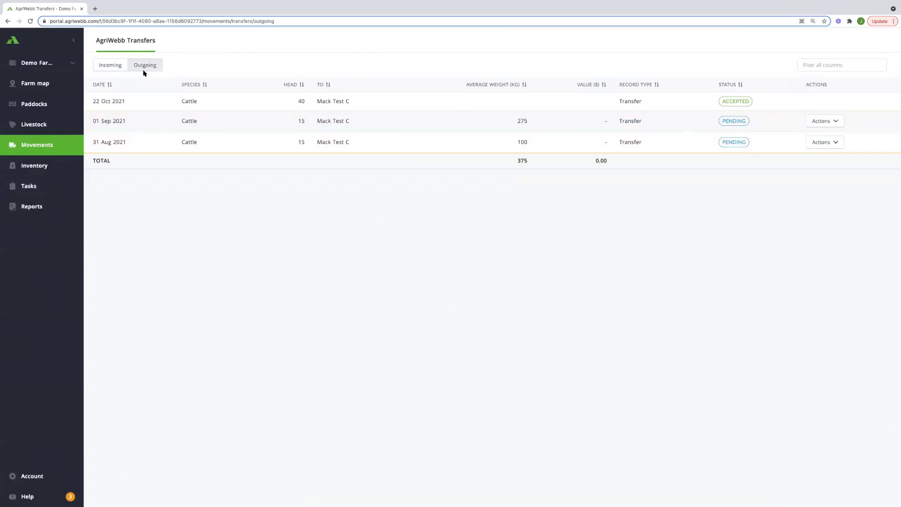
pyautogui.click(110, 69)
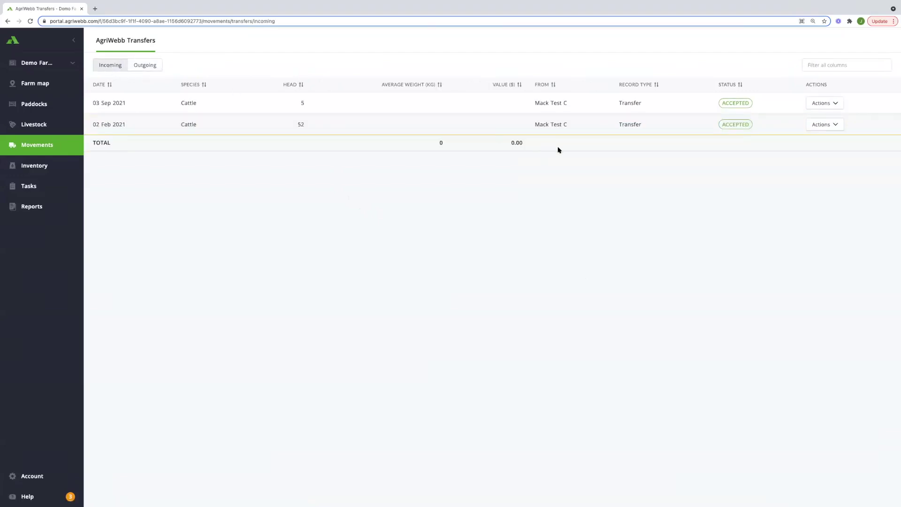
pyautogui.click(837, 103)
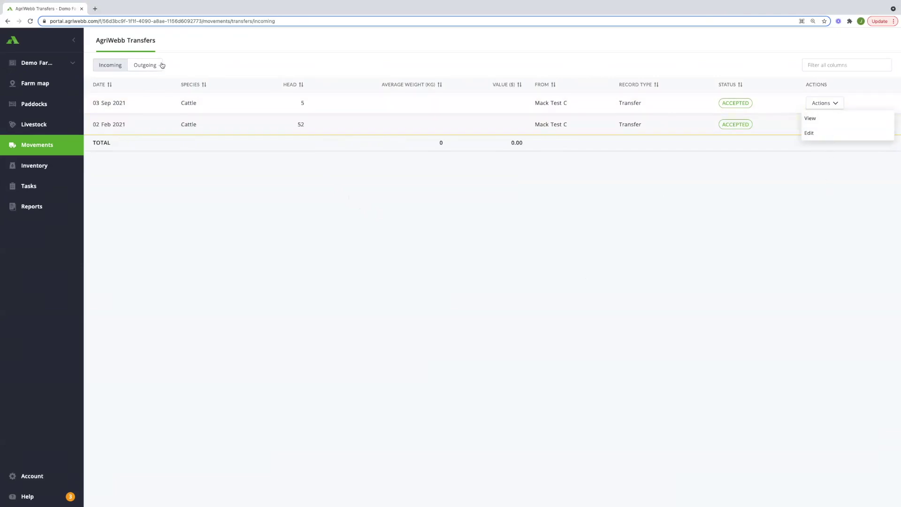
# View the details of the pending 01 Sep 2021 outgoing transfer, and show its available actions again
pyautogui.click(145, 67)
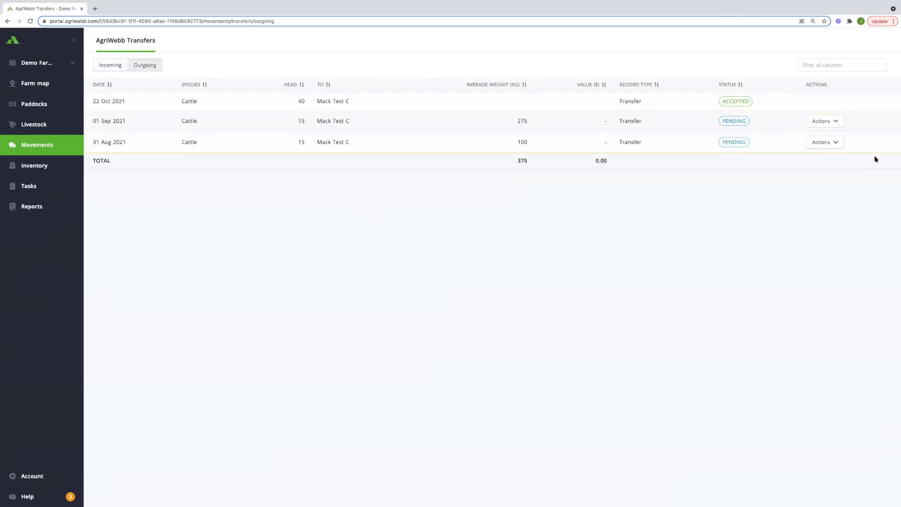
pyautogui.click(837, 121)
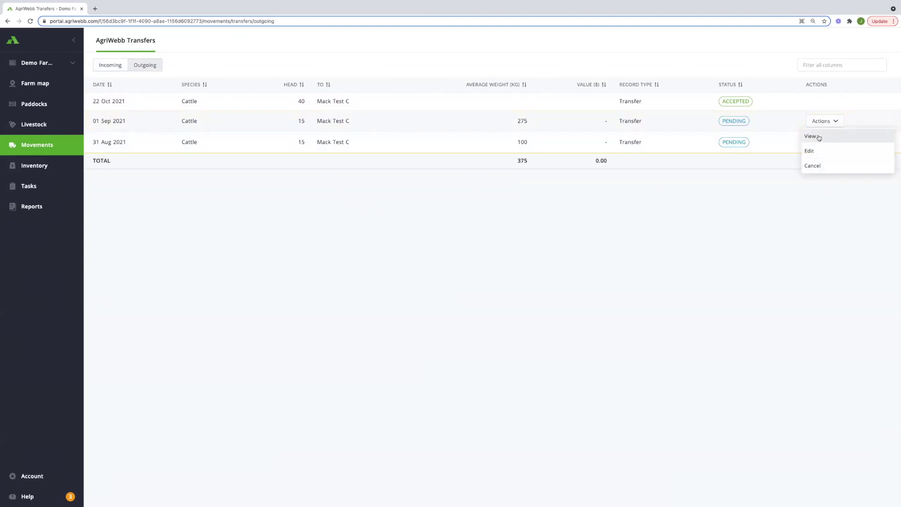
pyautogui.click(816, 138)
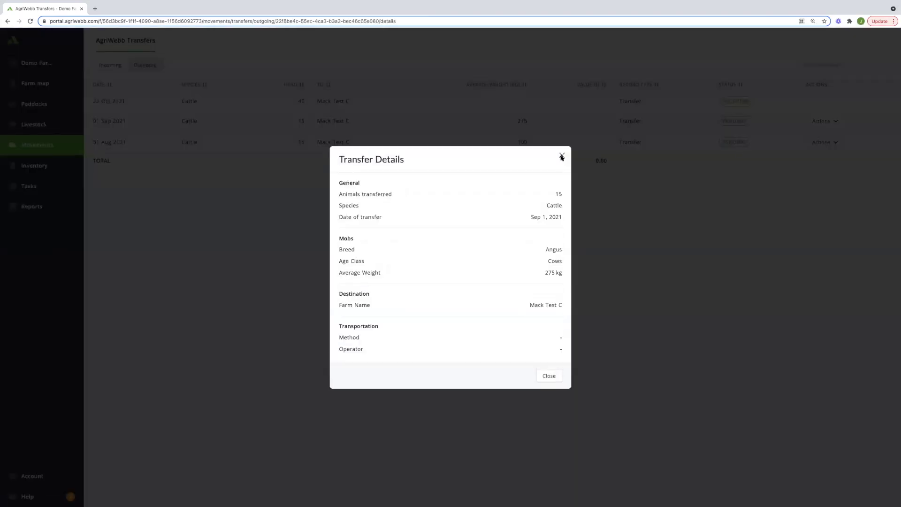
pyautogui.click(562, 156)
pyautogui.click(840, 122)
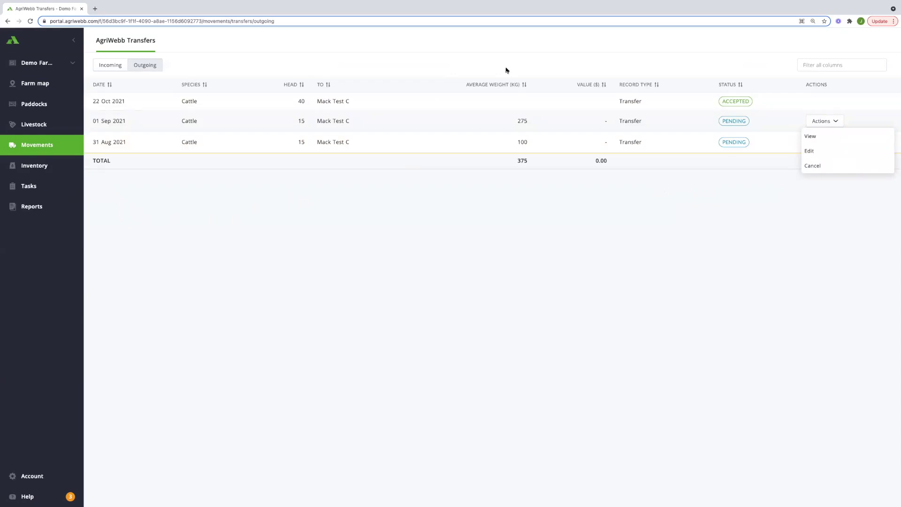
# Open the Livestock reconciliation report from the mob production reports
pyautogui.click(34, 481)
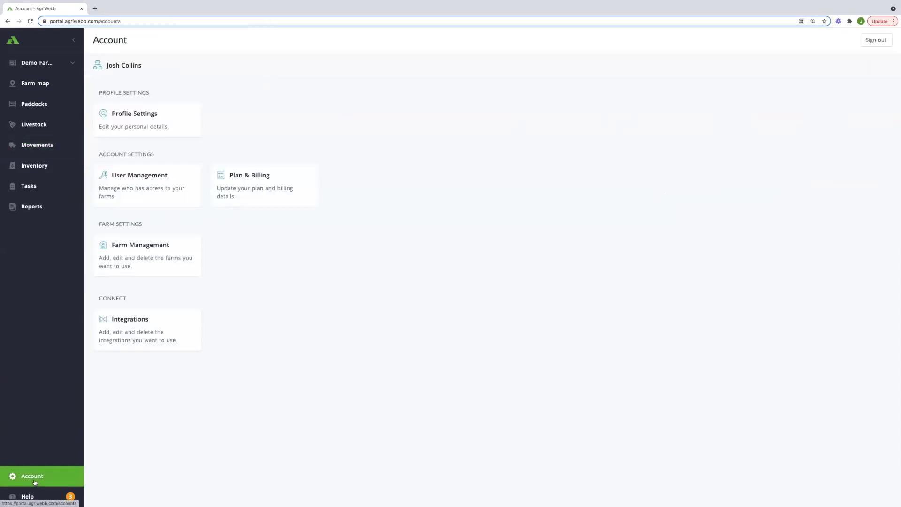
pyautogui.click(32, 207)
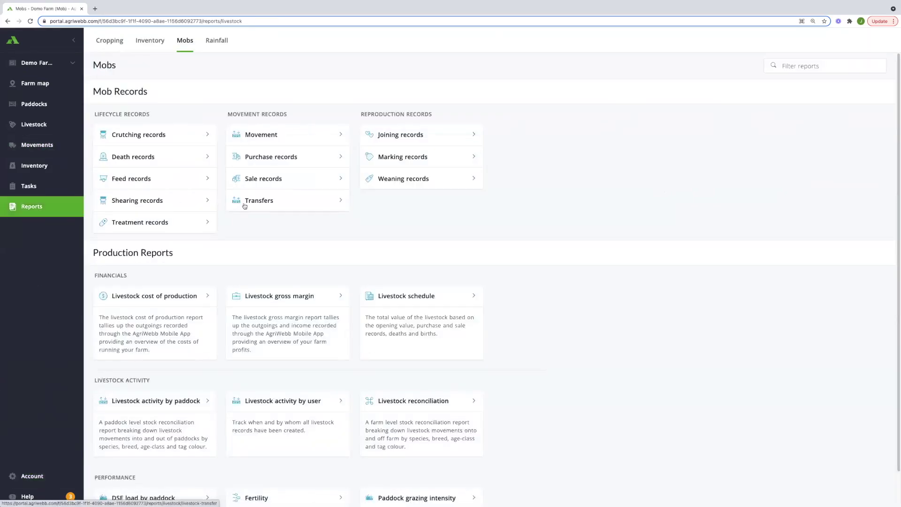
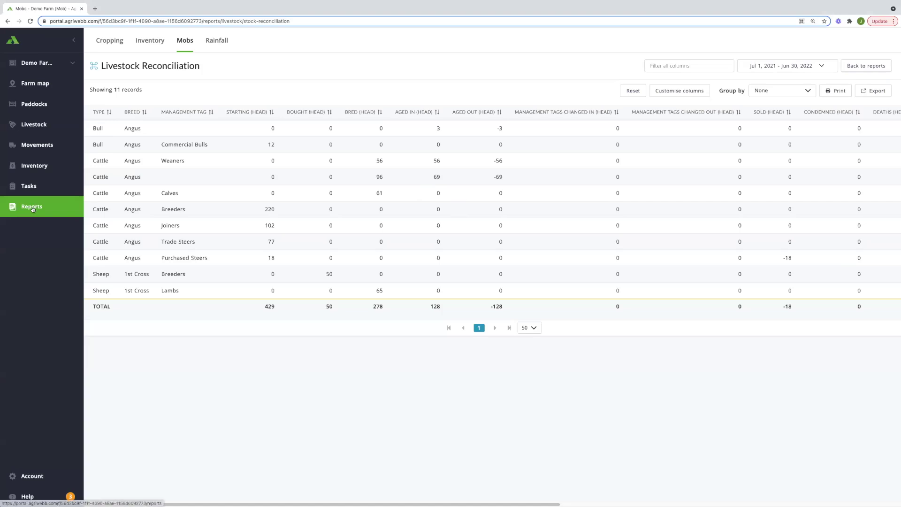
pyautogui.click(31, 210)
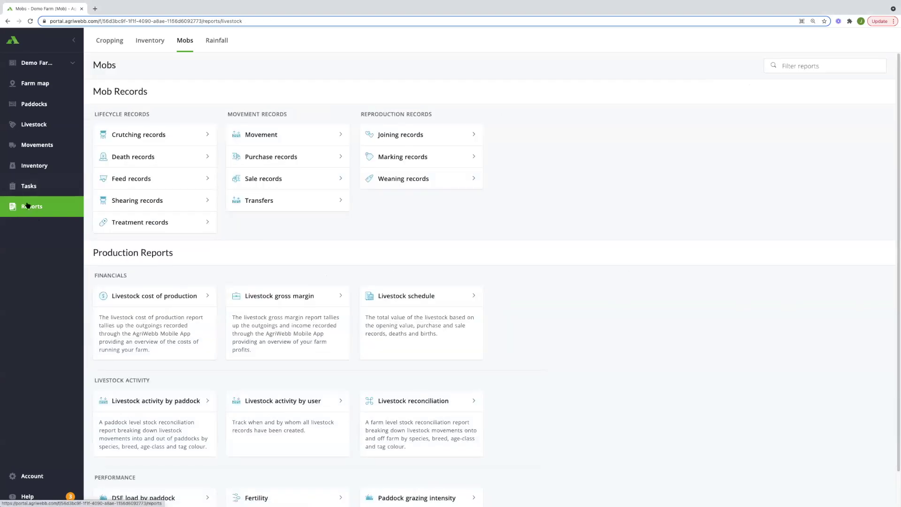
pyautogui.scroll(-2, 564, 363)
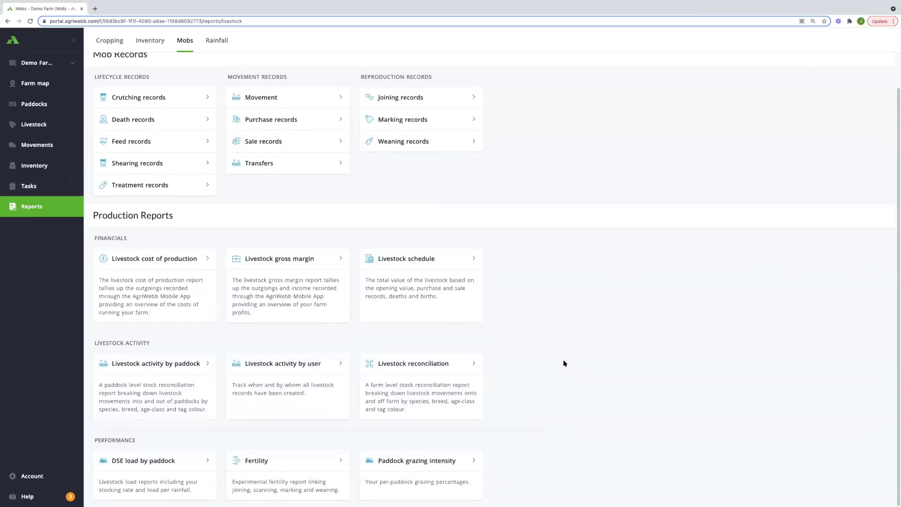
pyautogui.click(417, 369)
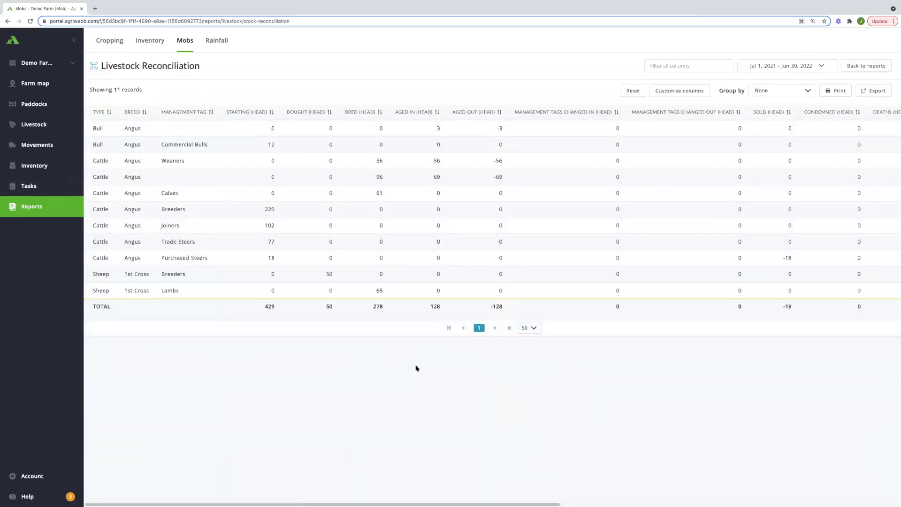
# View the date range options available for the Livestock Reconciliation report
pyautogui.click(822, 67)
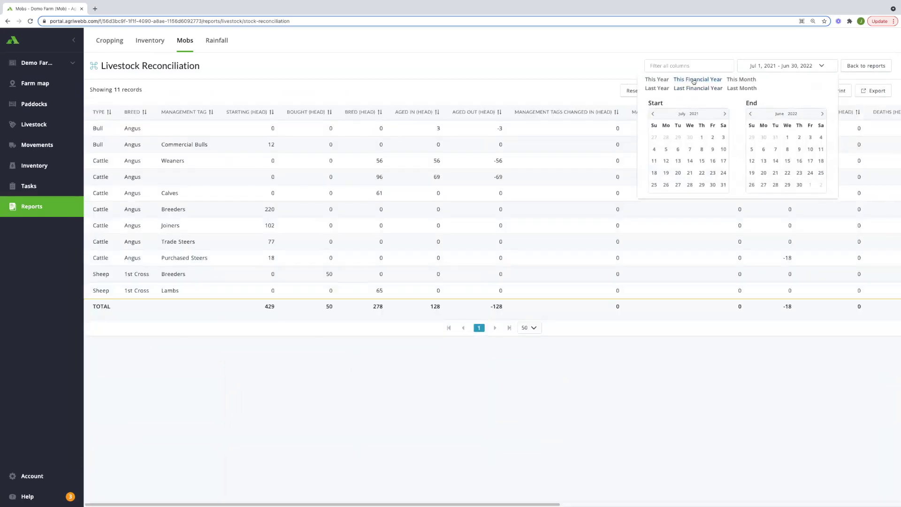
pyautogui.click(575, 88)
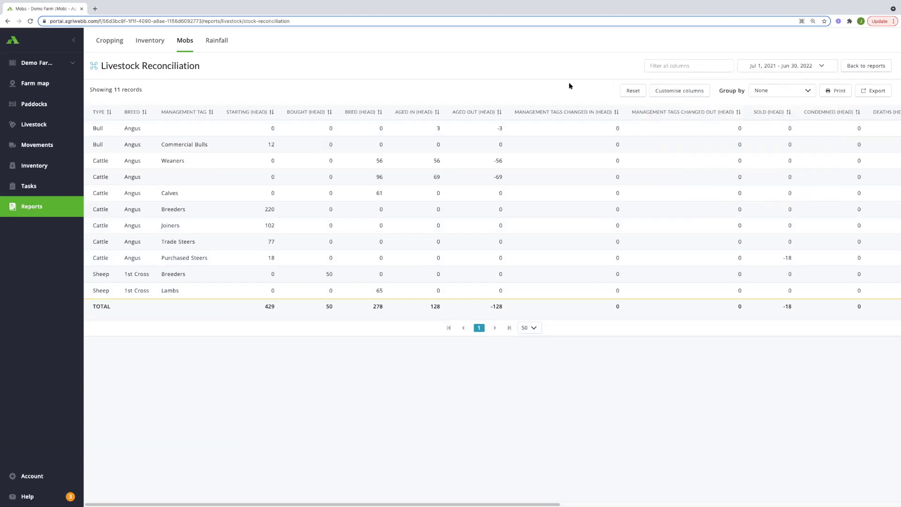
# Customise the report columns to group by Age Class instead of Management Tag, and exclude the management tags changed in and out values
pyautogui.click(682, 92)
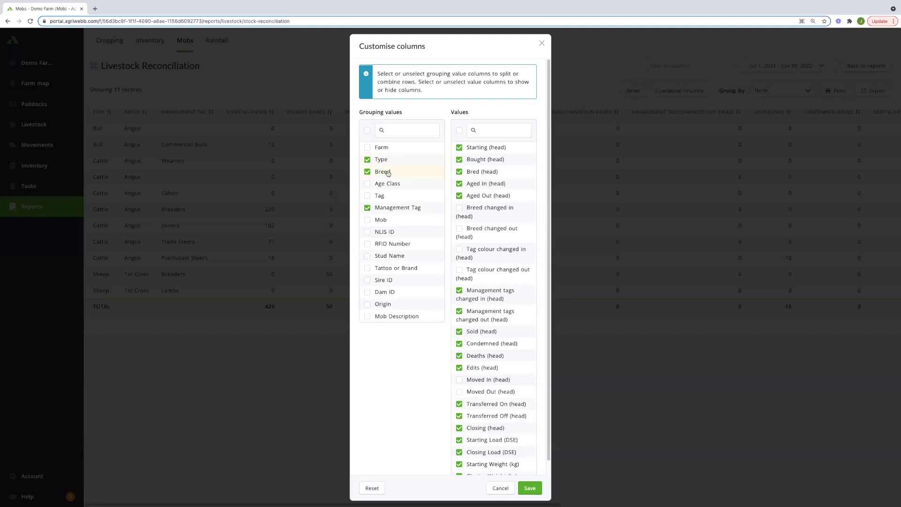
pyautogui.click(368, 184)
pyautogui.click(367, 209)
pyautogui.click(498, 299)
pyautogui.click(506, 319)
# Exclude the Starting Load, Closing Load, Starting Weight and Closing Weight values, and save the column selection
pyautogui.scroll(-1, 515, 331)
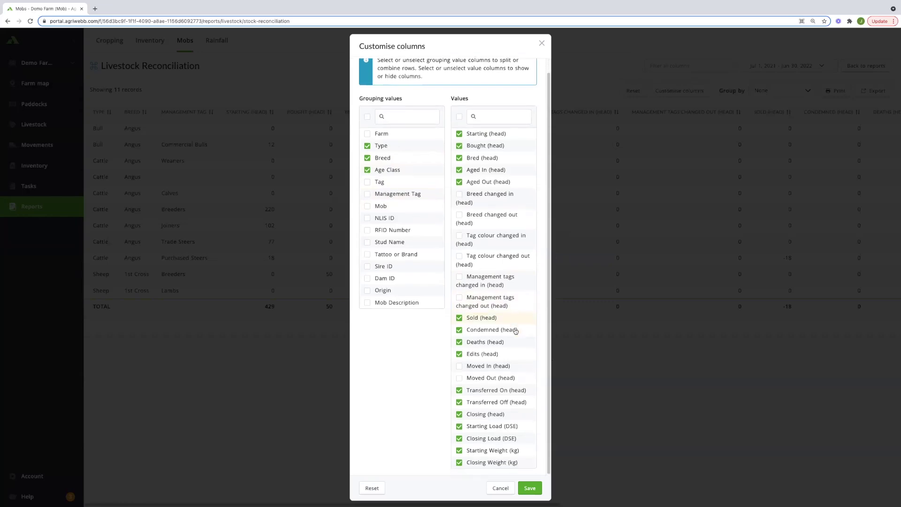
pyautogui.click(489, 427)
pyautogui.click(486, 440)
pyautogui.click(488, 453)
pyautogui.click(489, 464)
pyautogui.scroll(1, 521, 396)
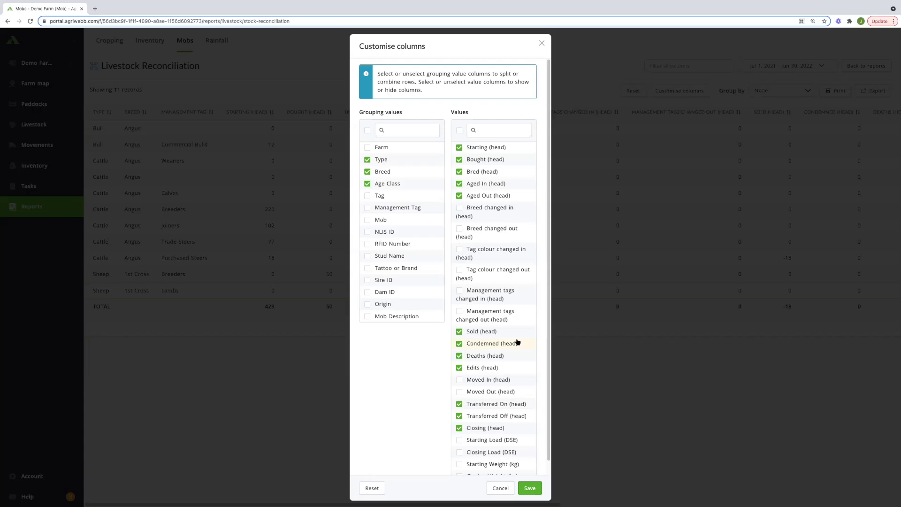
pyautogui.click(530, 488)
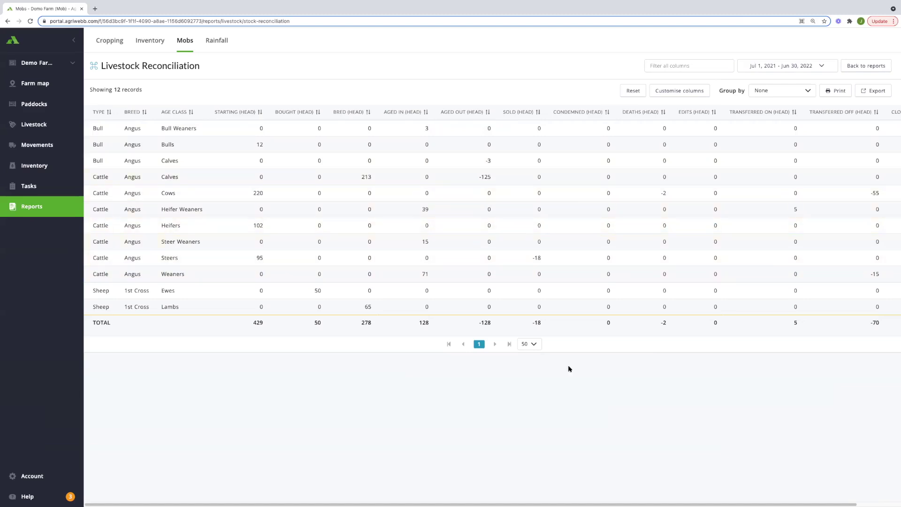
# Group the reconciliation report by Type, and review its columns across to the closing head figures
pyautogui.moveTo(569, 501); pyautogui.dragTo(690, 497)
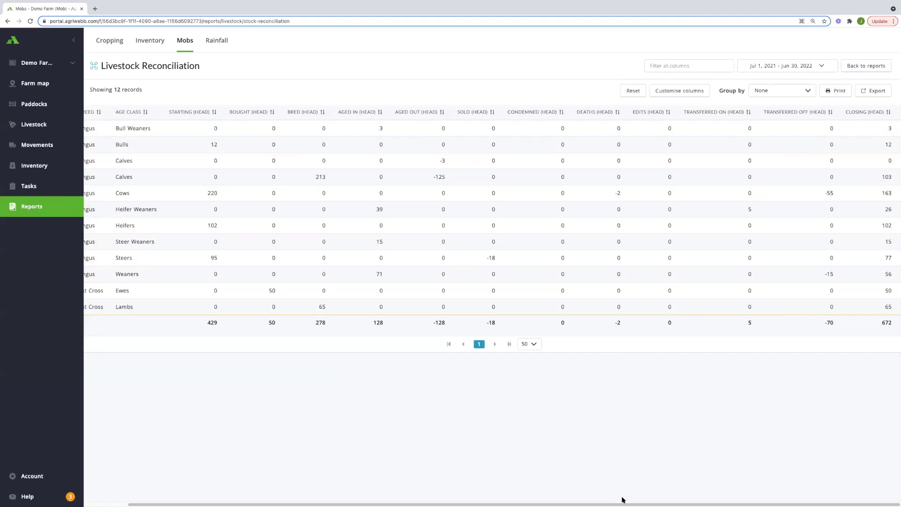
pyautogui.moveTo(623, 502); pyautogui.dragTo(579, 502)
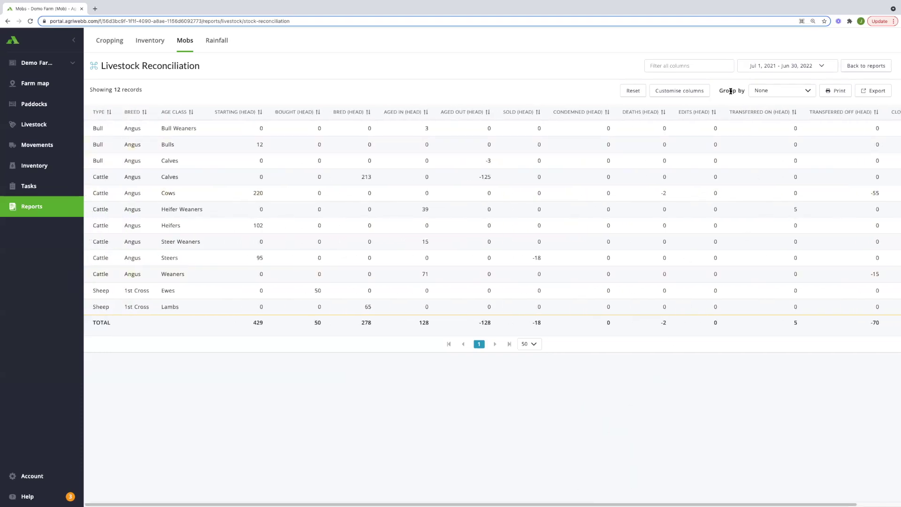
pyautogui.click(801, 92)
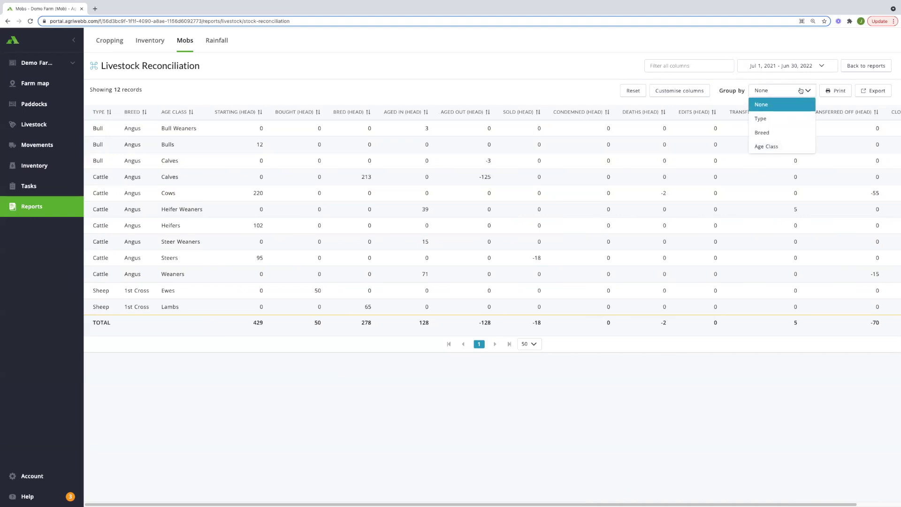
pyautogui.click(772, 118)
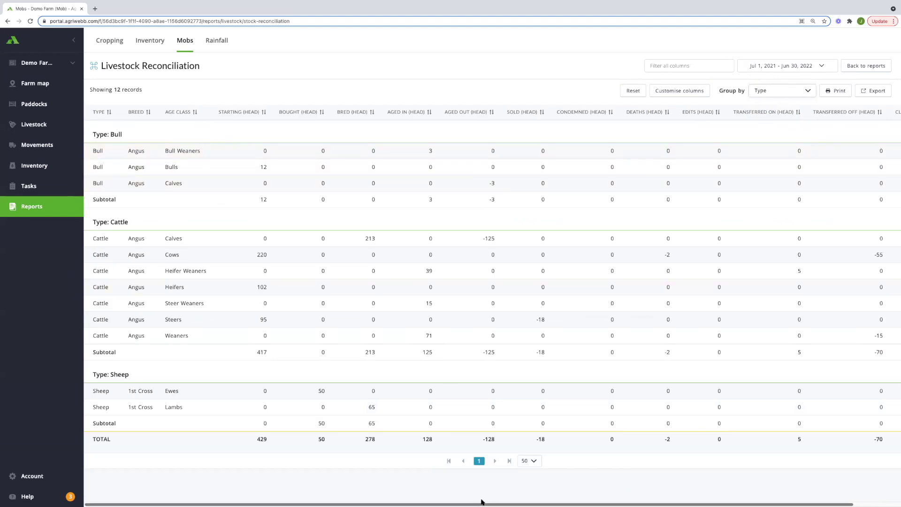
pyautogui.moveTo(483, 502); pyautogui.dragTo(566, 497)
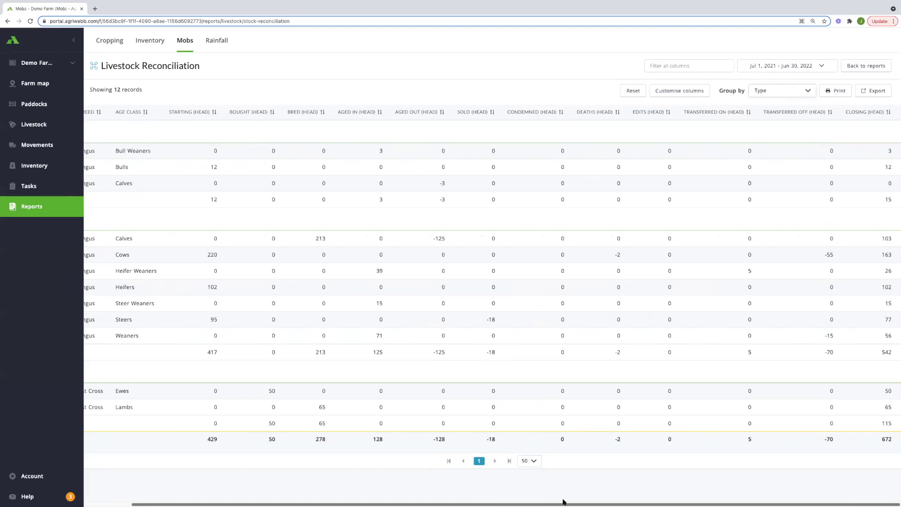
pyautogui.moveTo(563, 501); pyautogui.dragTo(456, 501)
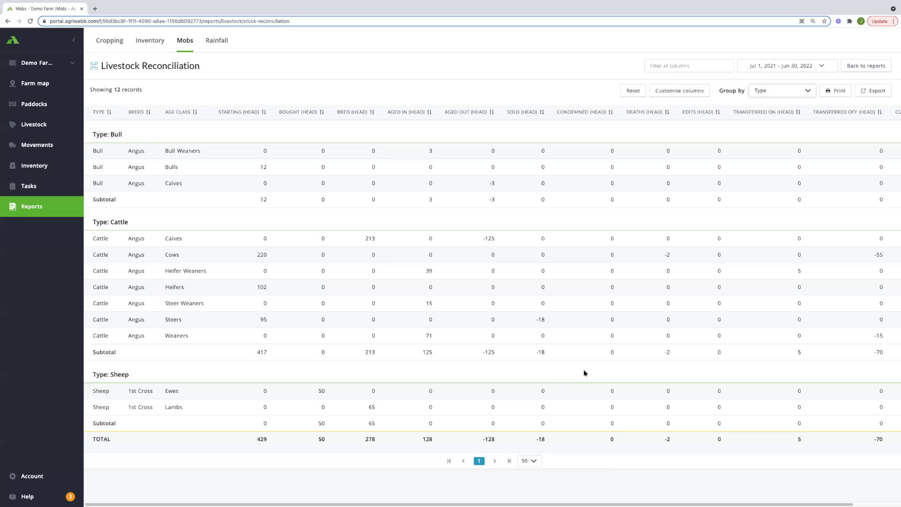
# Add Tag to the report's grouping values, save, and review the breakdown across to the closing head figures
pyautogui.click(680, 91)
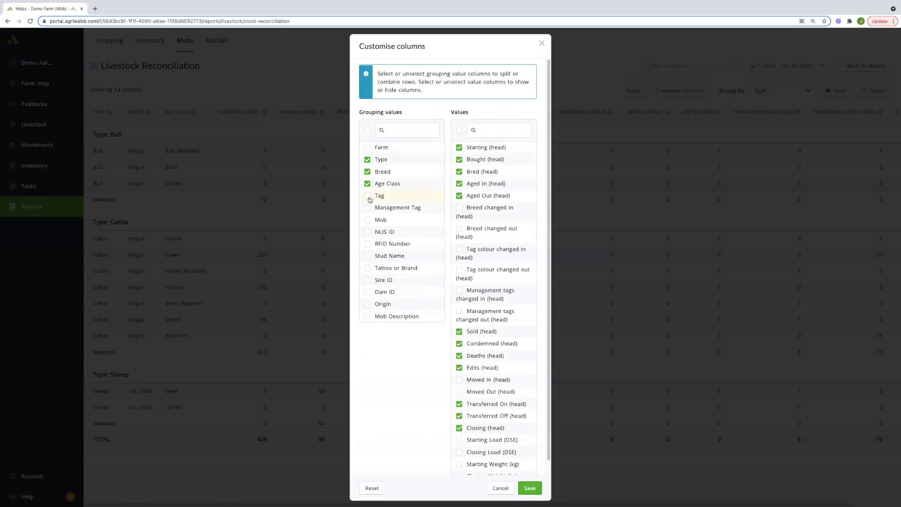
pyautogui.click(368, 196)
pyautogui.click(530, 488)
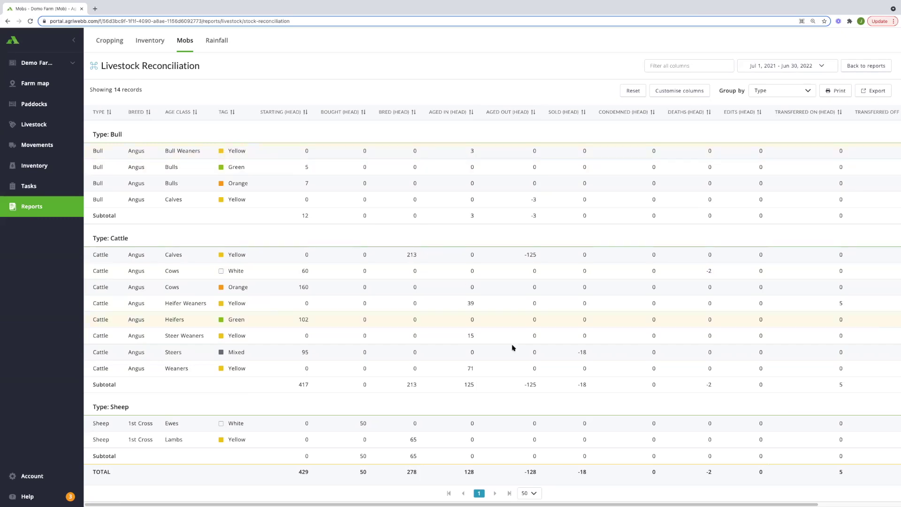
pyautogui.moveTo(563, 502); pyautogui.dragTo(702, 502)
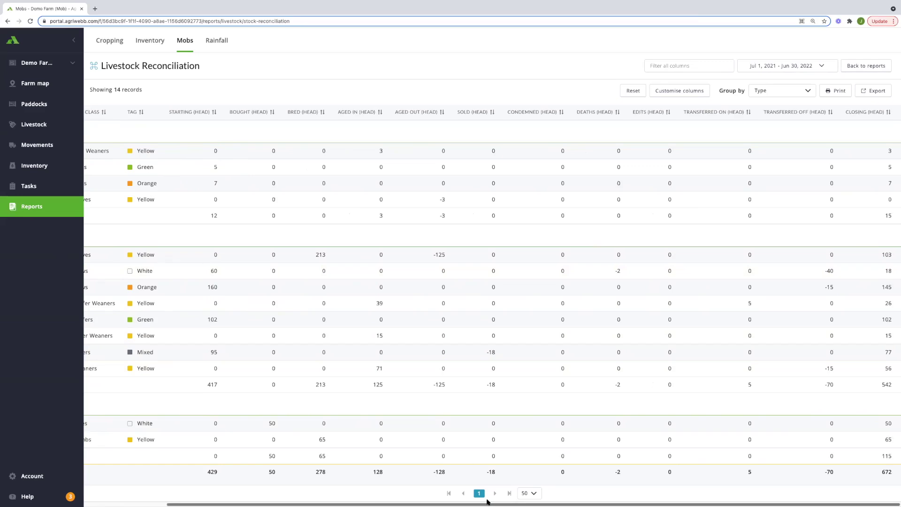
pyautogui.moveTo(490, 502); pyautogui.dragTo(403, 502)
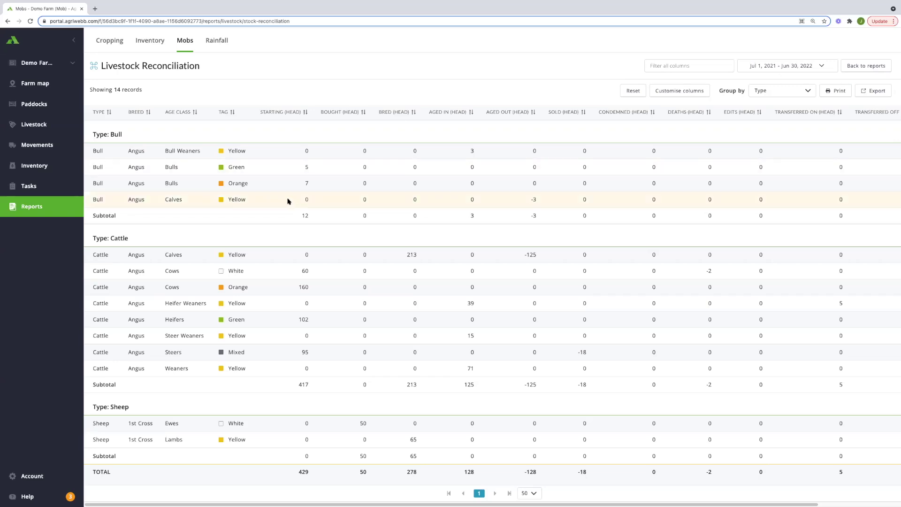
# Set the report's date range to Last Month, and set its row grouping to None
pyautogui.click(822, 66)
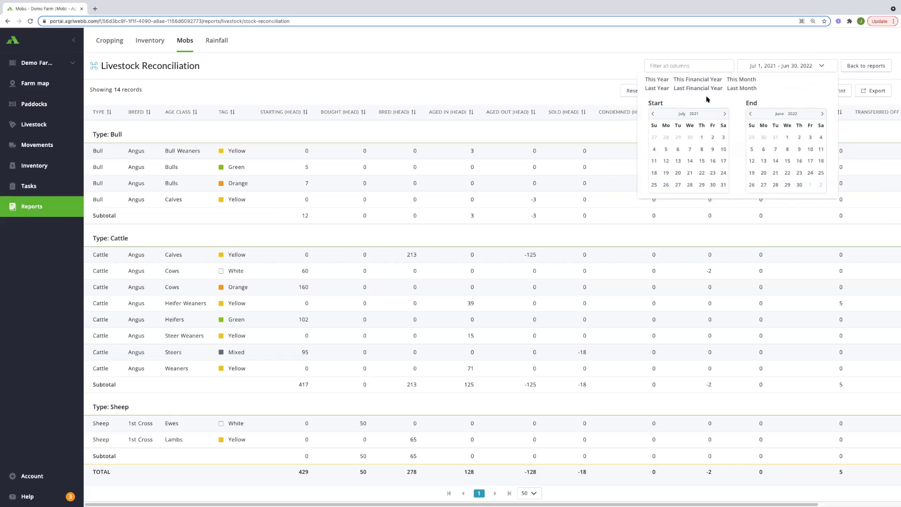
pyautogui.click(743, 89)
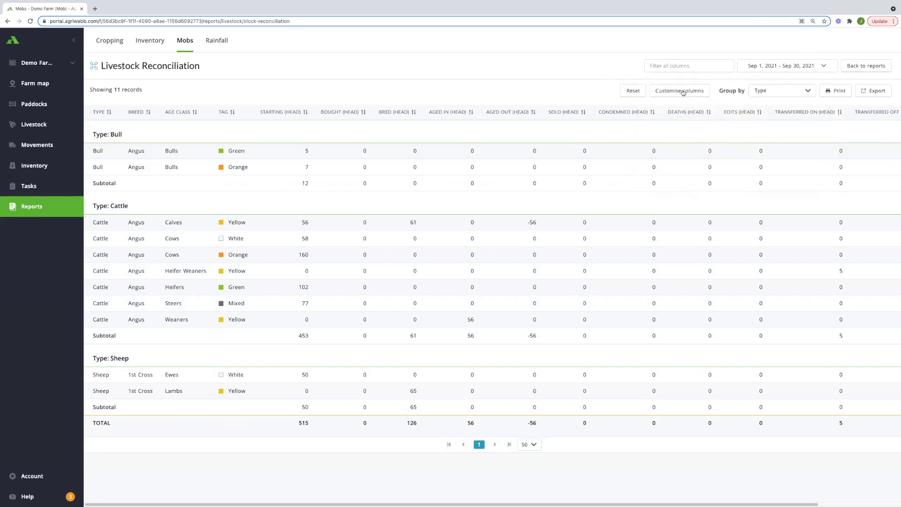
pyautogui.click(780, 95)
pyautogui.click(763, 108)
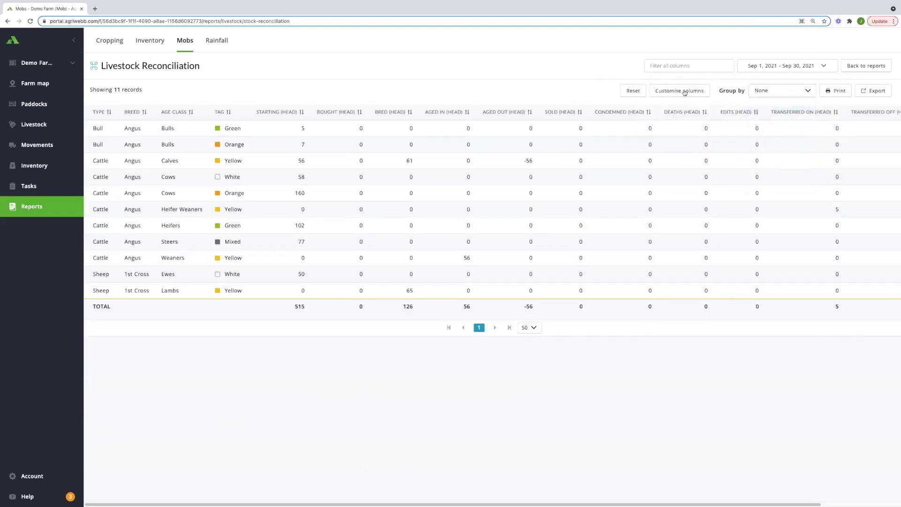
# Replace the Age Class and Tag grouping values with Management Tag, and include the management tags changed in and out values
pyautogui.click(684, 92)
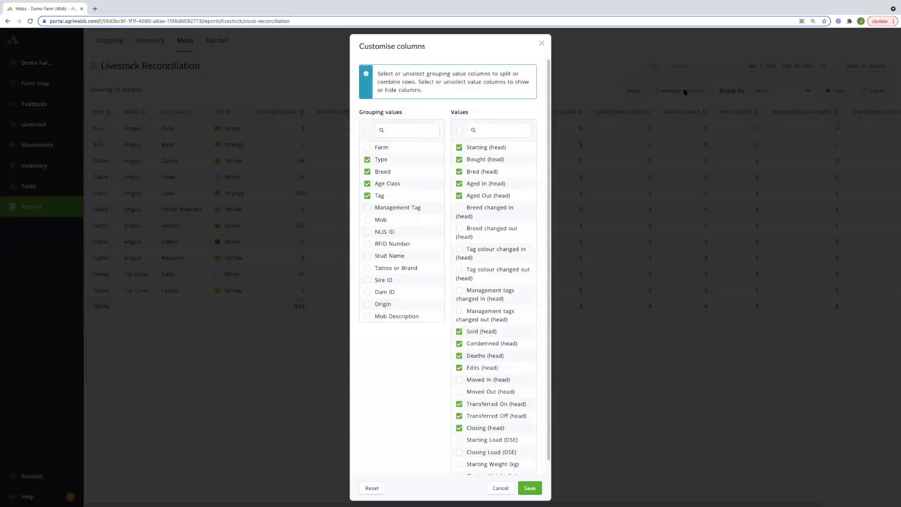
pyautogui.click(368, 208)
pyautogui.click(367, 196)
pyautogui.click(367, 199)
pyautogui.click(368, 199)
pyautogui.click(367, 187)
pyautogui.click(459, 291)
pyautogui.click(459, 312)
# Include the starting and closing load and weight values, save the columns, and review the report across to Closing Weight
pyautogui.scroll(-1, 517, 304)
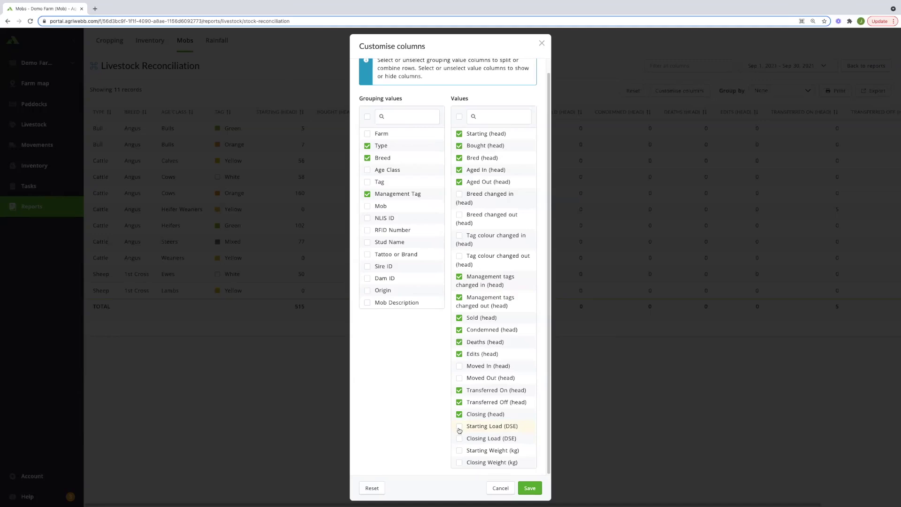
pyautogui.click(459, 427)
pyautogui.click(459, 439)
pyautogui.click(459, 451)
pyautogui.click(459, 463)
pyautogui.click(530, 488)
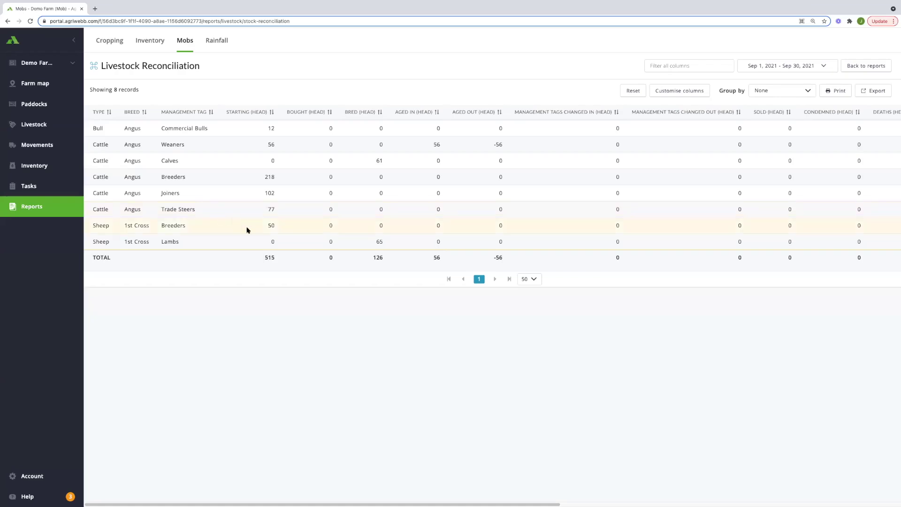
pyautogui.moveTo(504, 501); pyautogui.dragTo(860, 481)
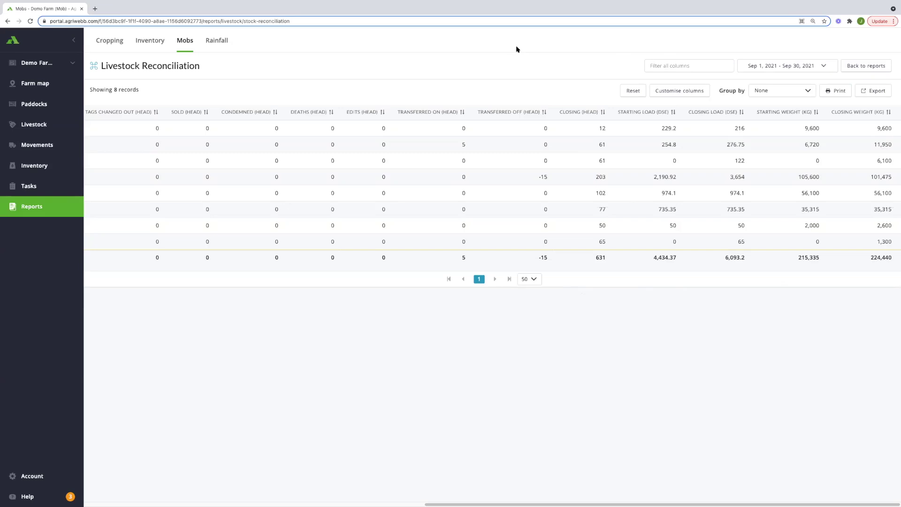
# Return to the list of mob reports, and look over the available records and production reports
pyautogui.click(858, 66)
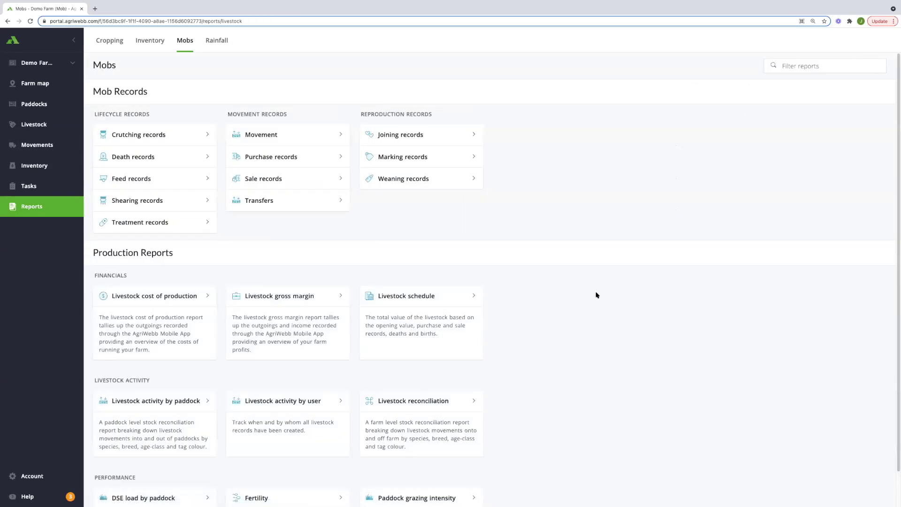
pyautogui.scroll(-1, 597, 295)
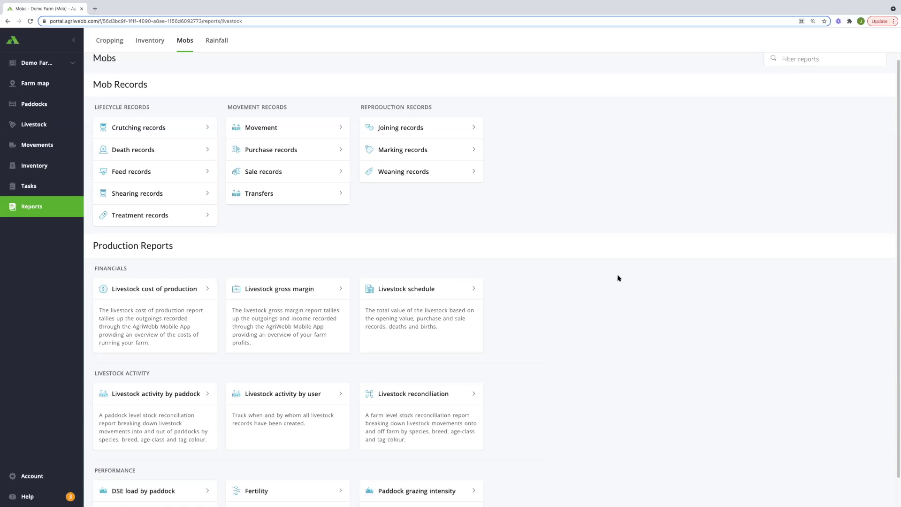
# Open AgriWebb Academy from the help resources, and browse its courses and learning paths
pyautogui.click(30, 498)
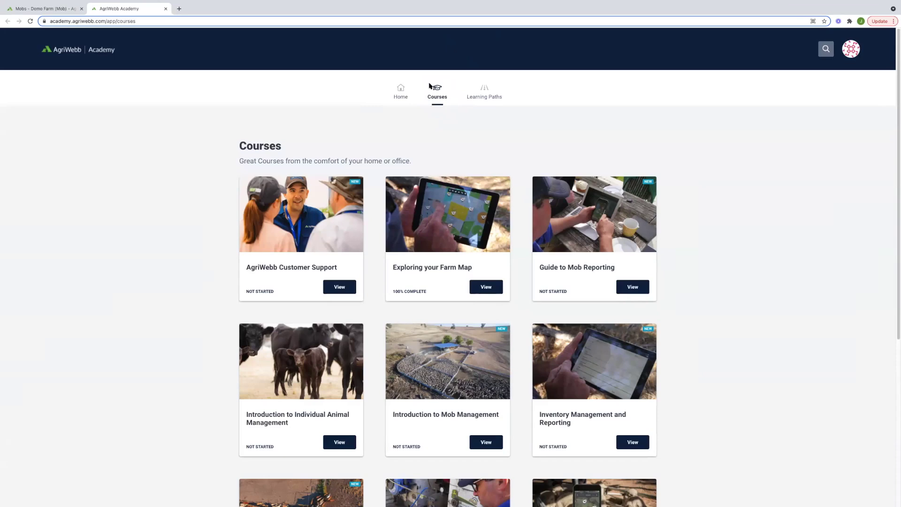
pyautogui.scroll(-2, 199, 242)
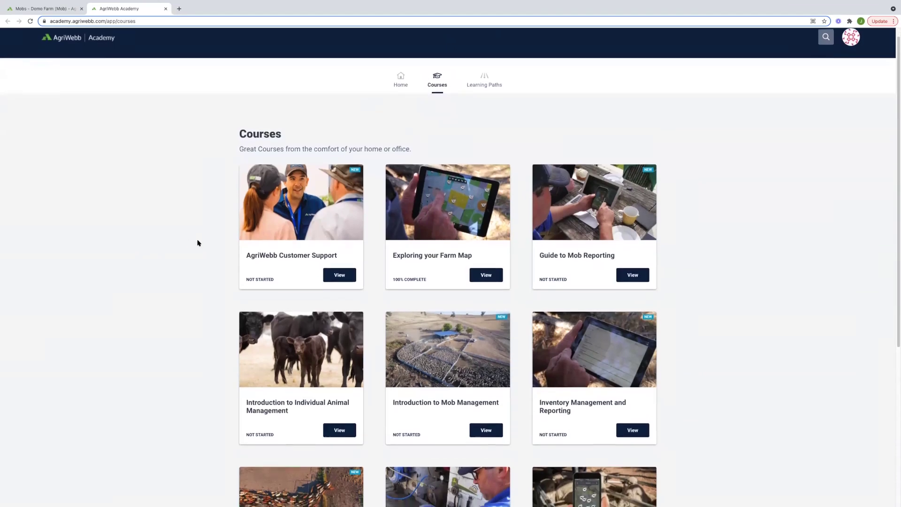
pyautogui.scroll(-3, 198, 242)
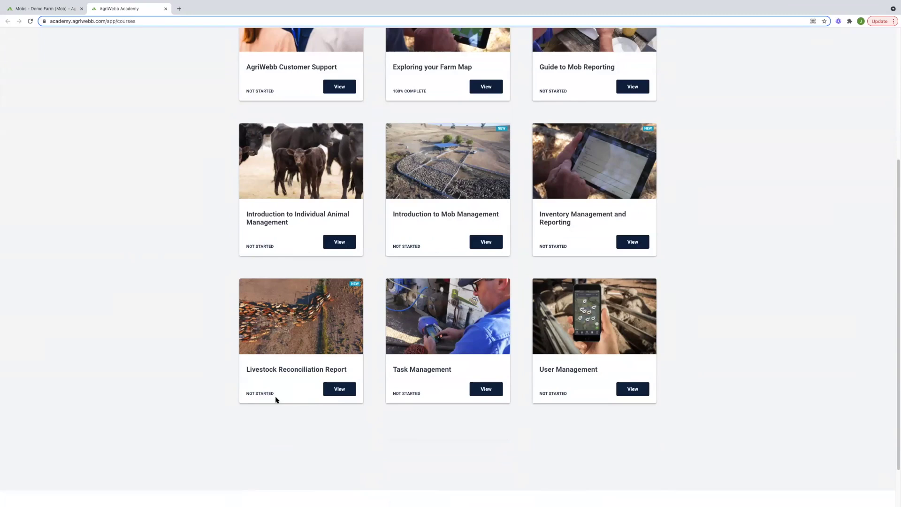
pyautogui.scroll(2, 276, 399)
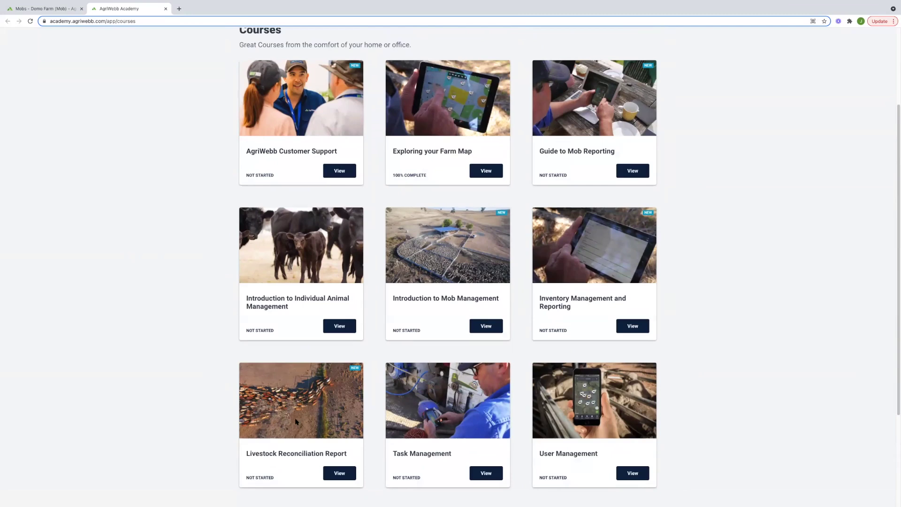
pyautogui.scroll(3, 295, 420)
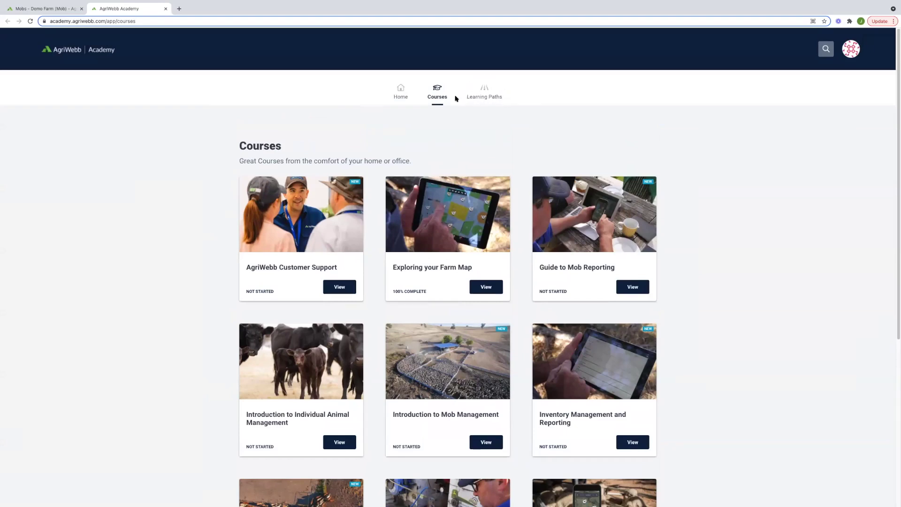
pyautogui.click(485, 94)
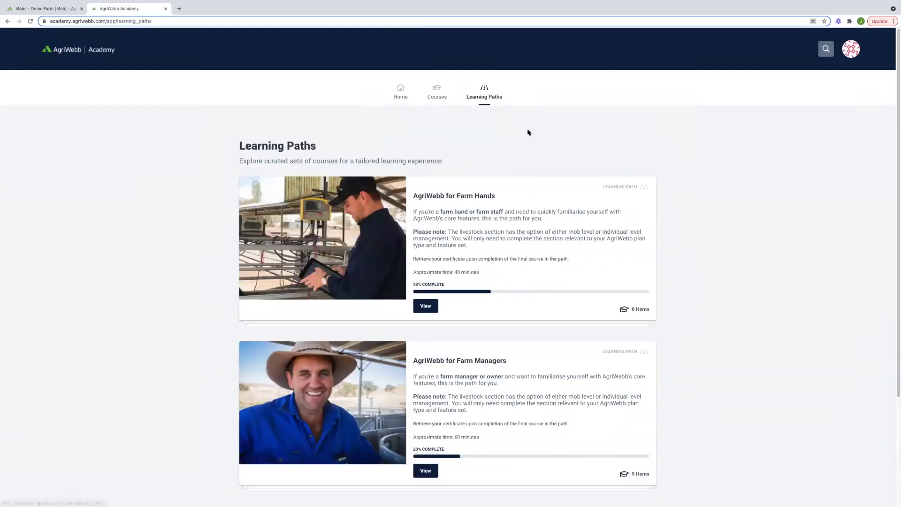
pyautogui.scroll(-1, 529, 132)
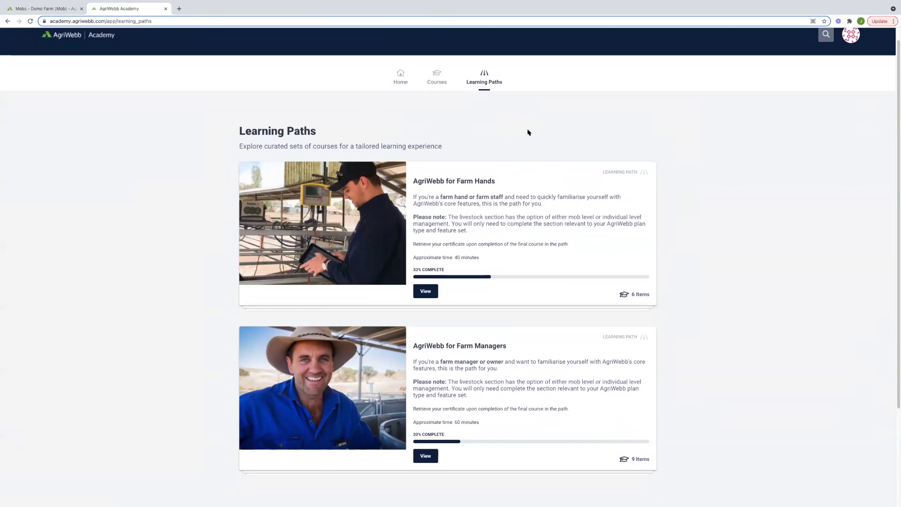